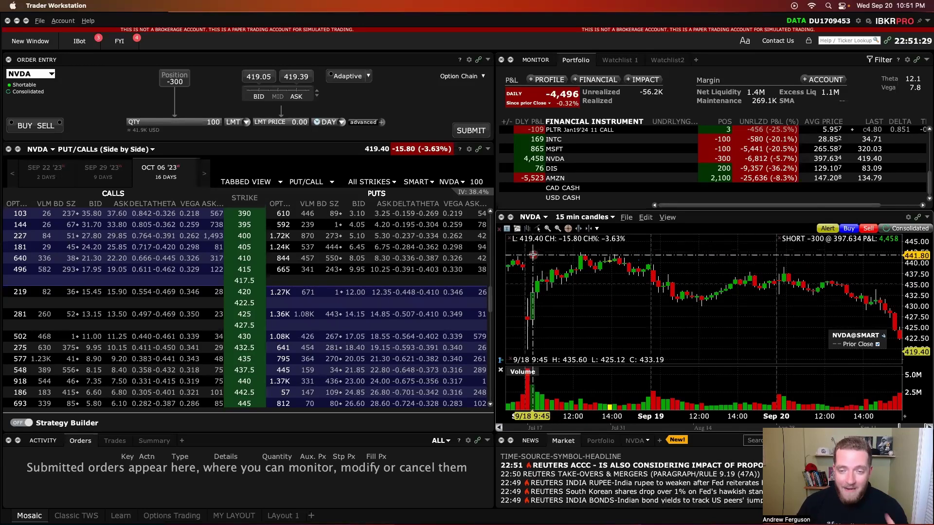
# Step: Maximize the NVDA chart and open Chart Settings on the Studies tab via Edit > Studies
pyautogui.click(510, 220)
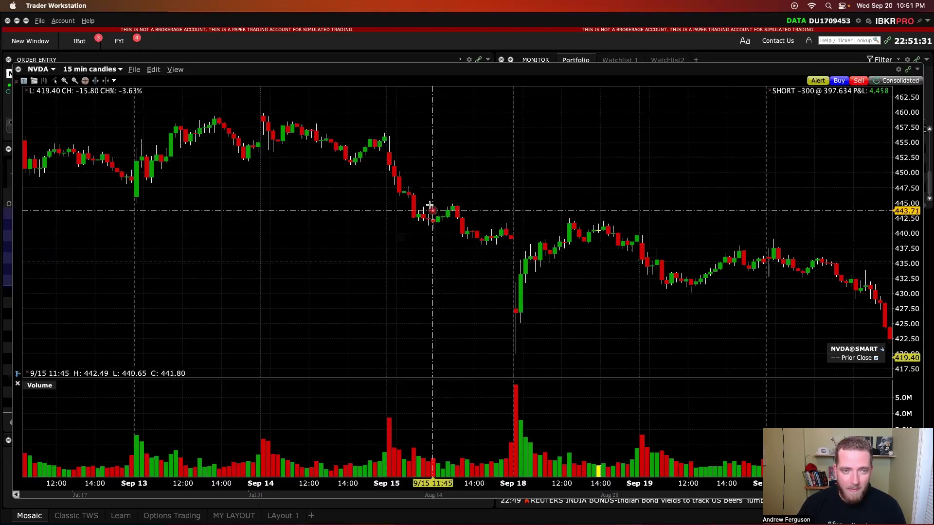
pyautogui.click(153, 71)
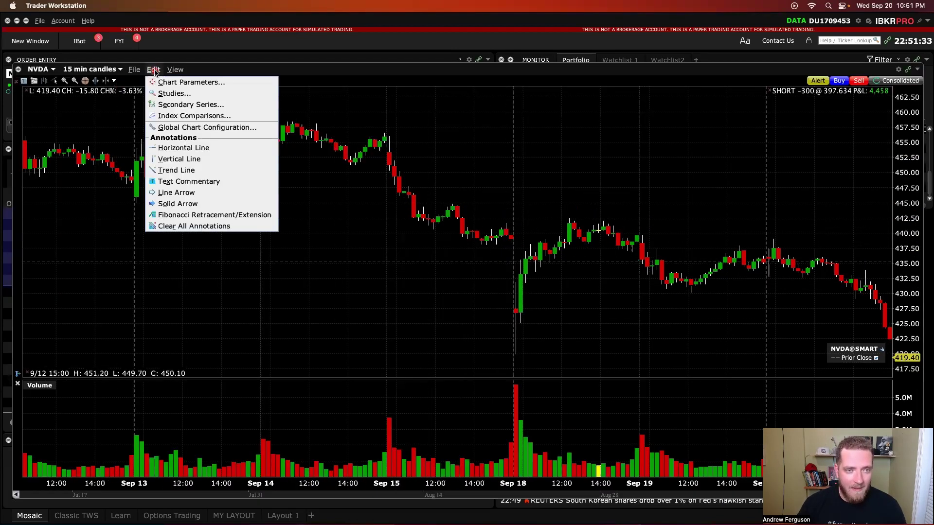
pyautogui.click(201, 97)
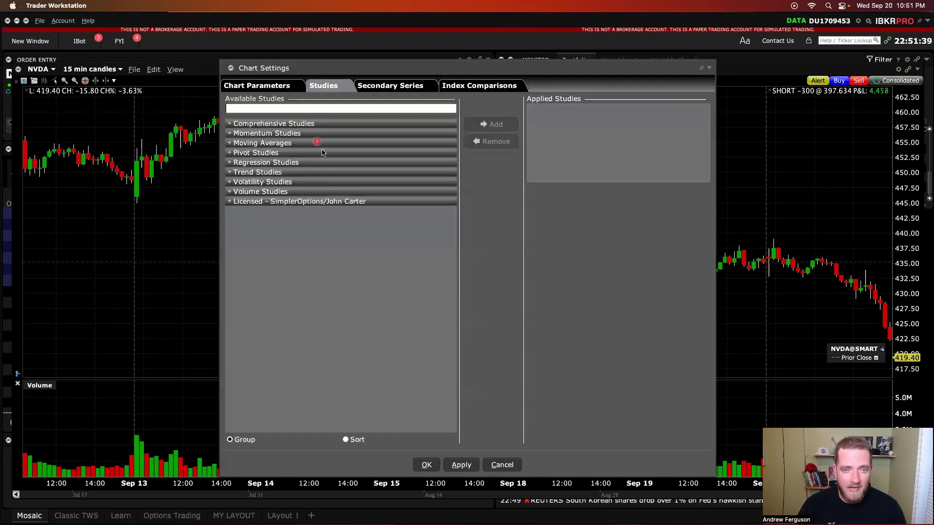
# Step: Add a 9-period Simple Moving Avg. study to the NVDA chart, apply it and close settings
pyautogui.click(229, 144)
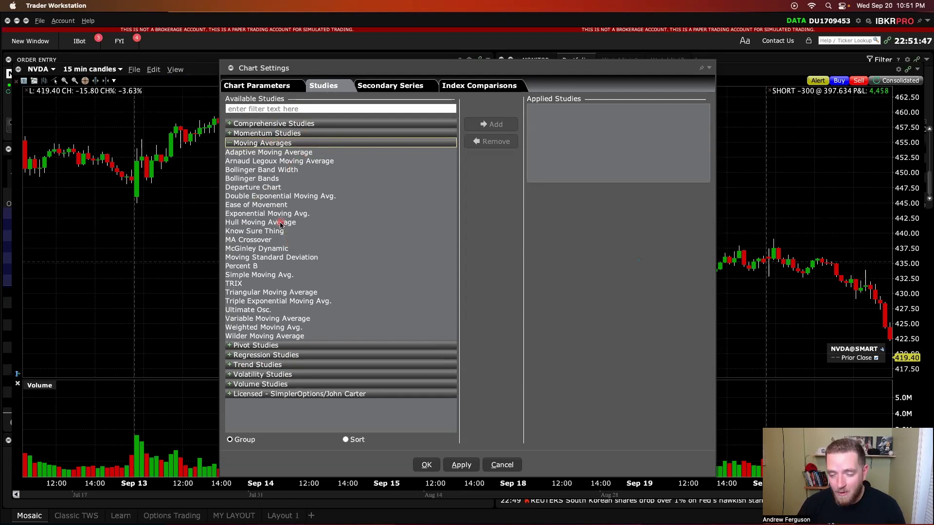
pyautogui.click(269, 275)
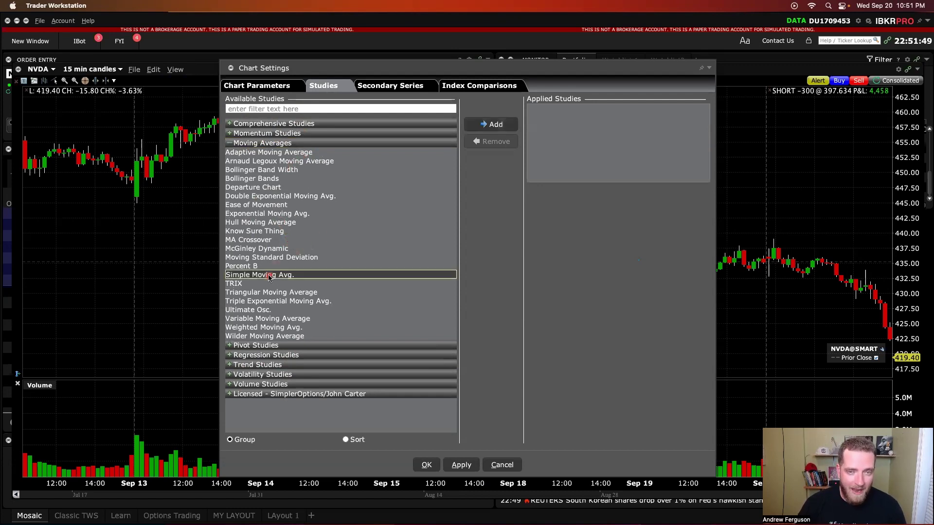
pyautogui.click(481, 126)
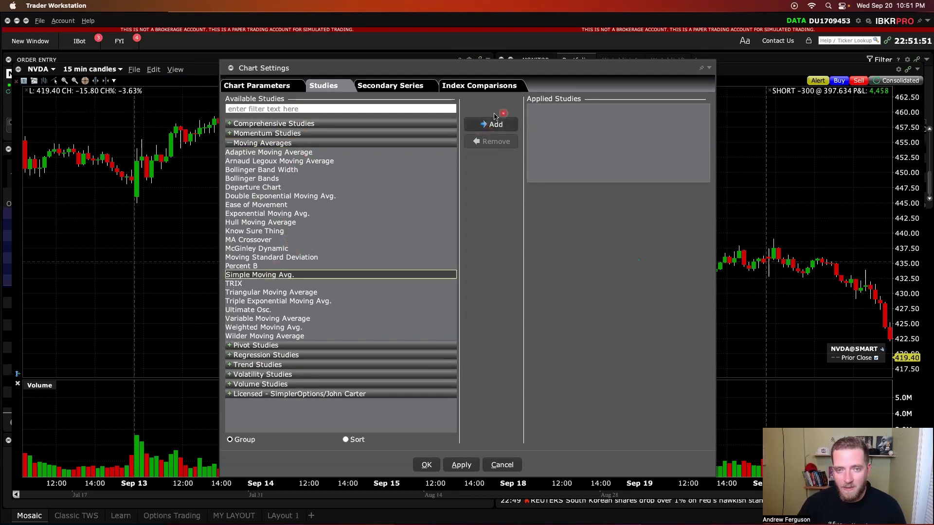
pyautogui.click(491, 128)
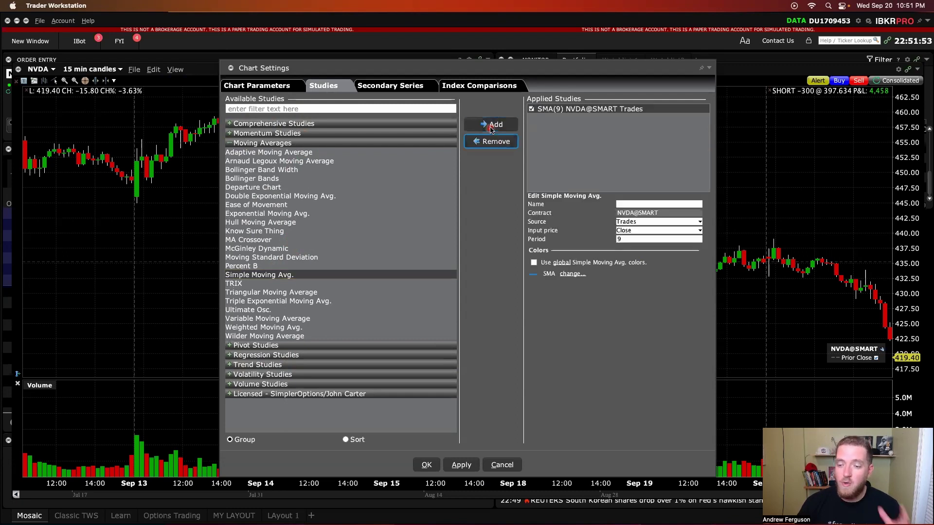
pyautogui.click(461, 465)
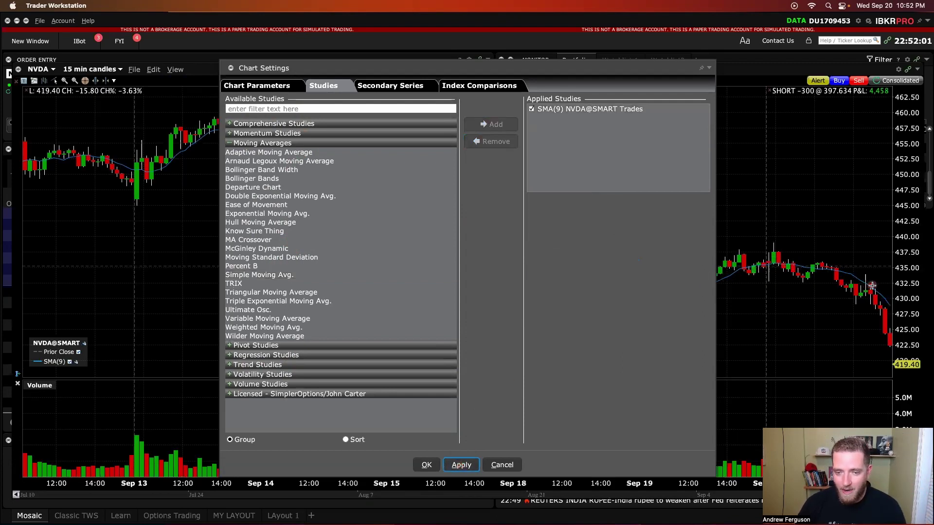
pyautogui.click(427, 465)
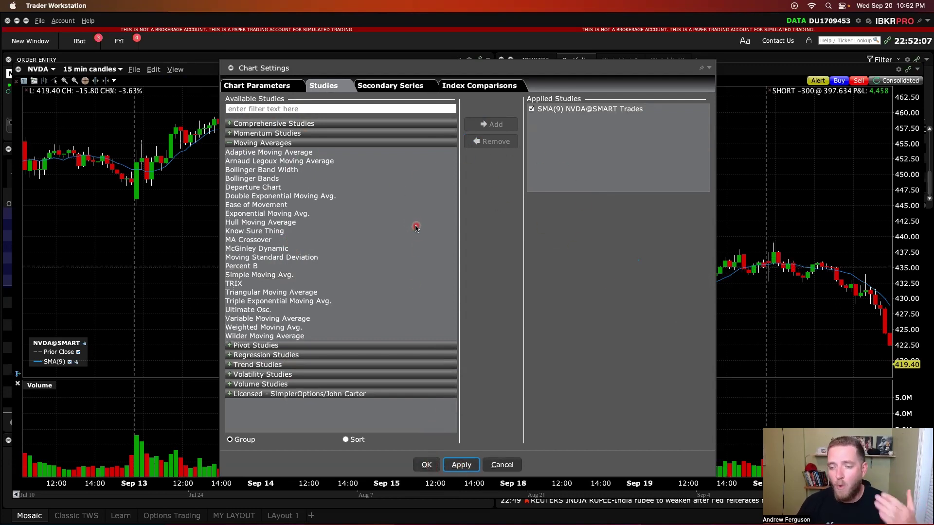
pyautogui.click(426, 465)
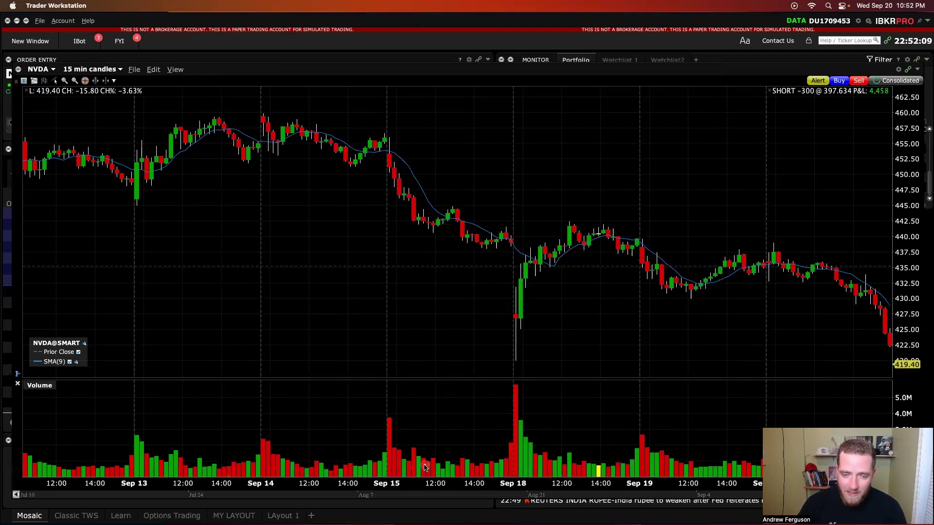
# Step: Reopen the chart's studies settings and reposition the dialog
pyautogui.click(154, 70)
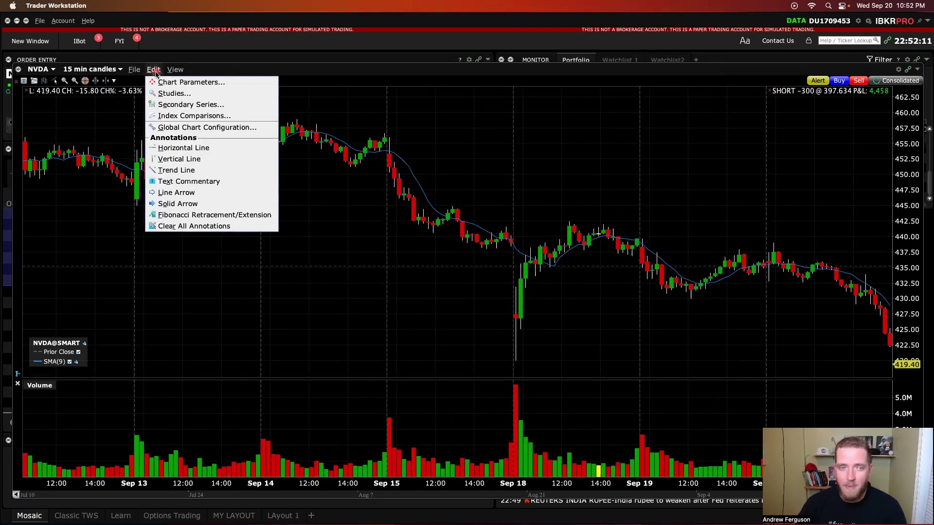
pyautogui.click(182, 93)
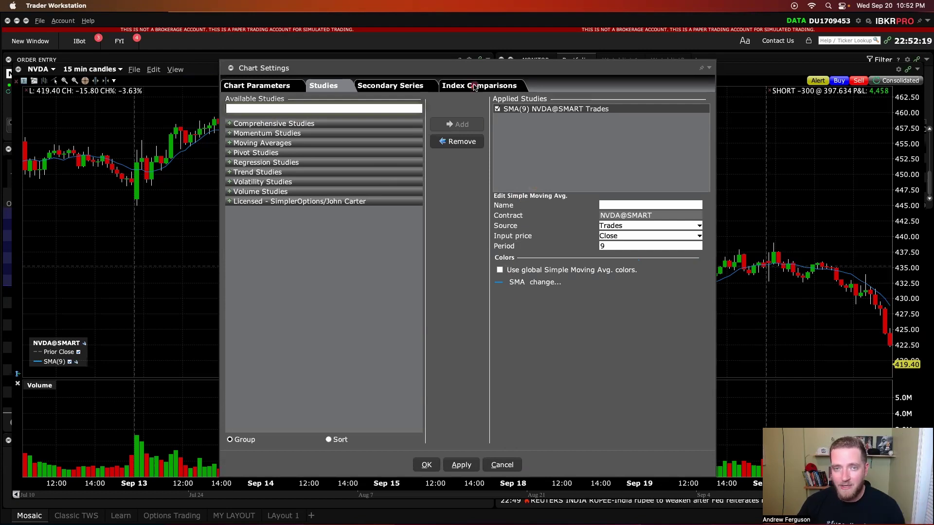
pyautogui.moveTo(482, 69); pyautogui.dragTo(170, 74)
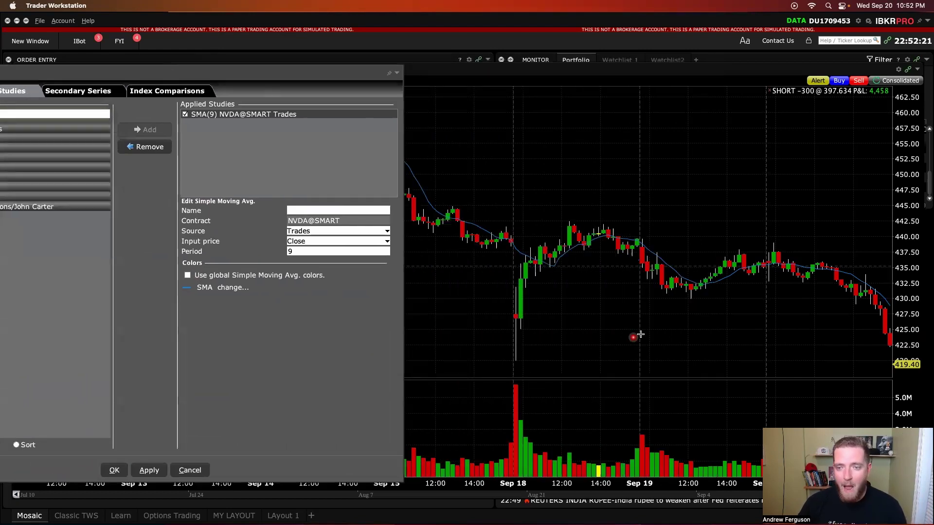
pyautogui.moveTo(312, 79); pyautogui.dragTo(620, 73)
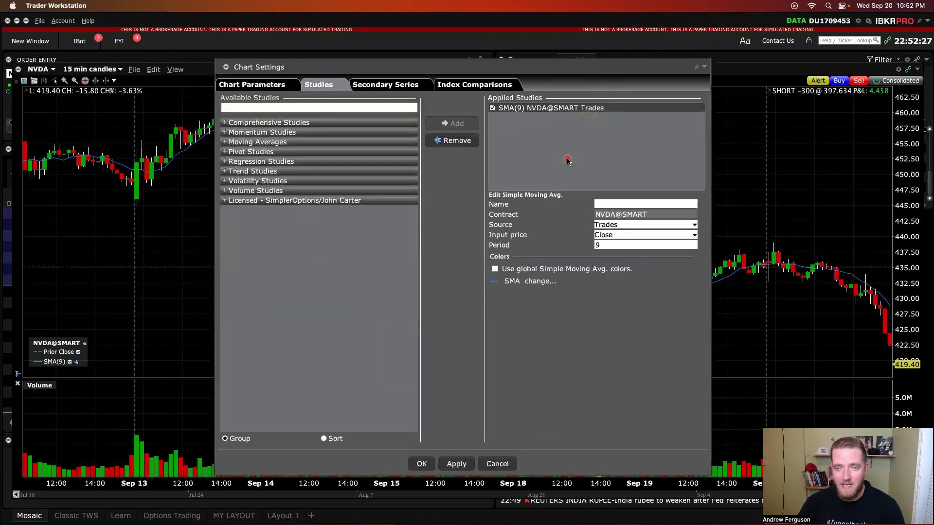
# Step: Pick yellow for the SMA line and set its period to 200, then apply
pyautogui.click(535, 282)
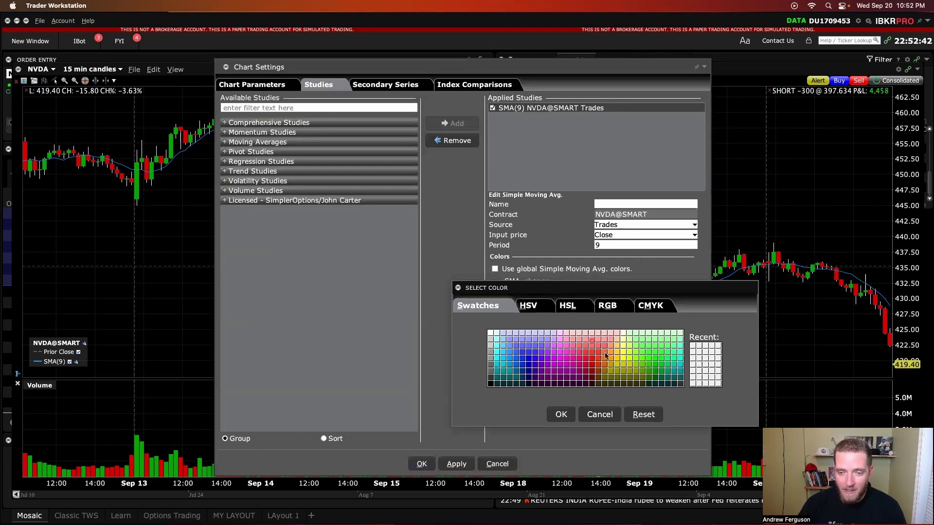
pyautogui.click(626, 359)
pyautogui.click(569, 415)
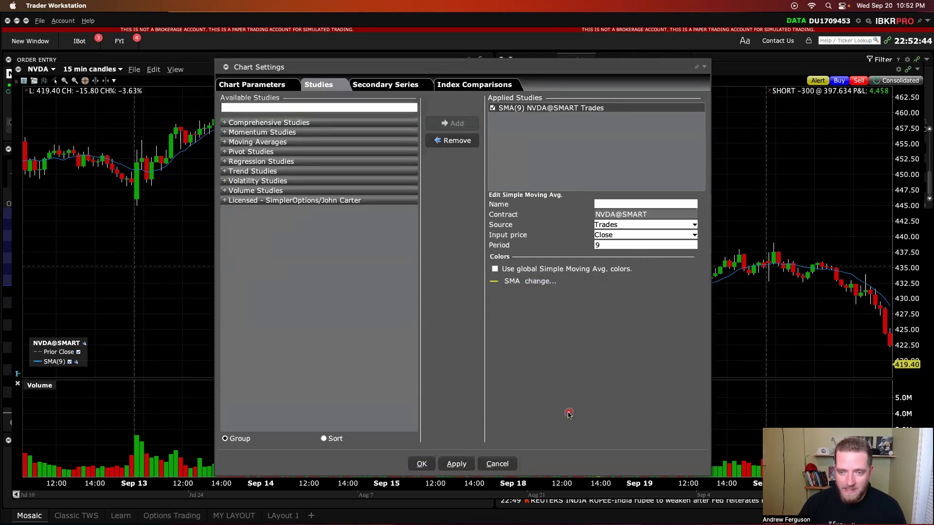
pyautogui.click(601, 245)
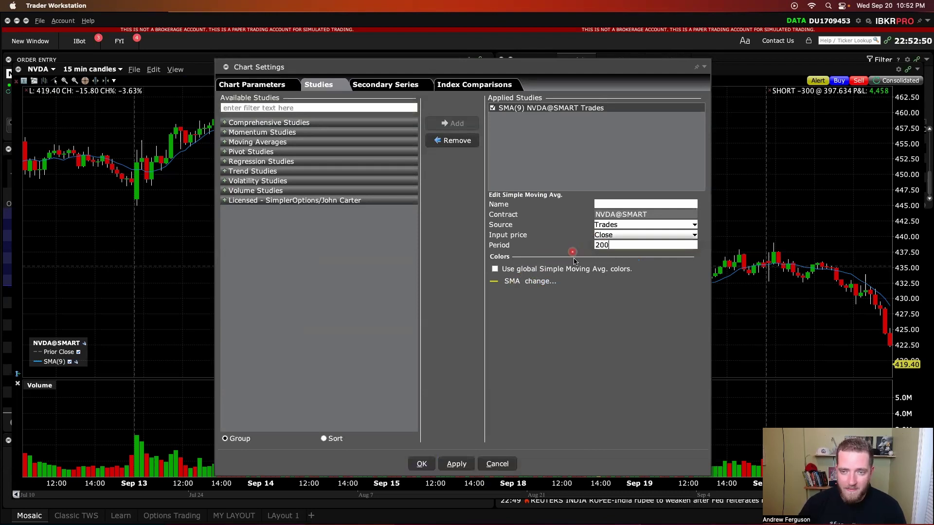
pyautogui.click(454, 464)
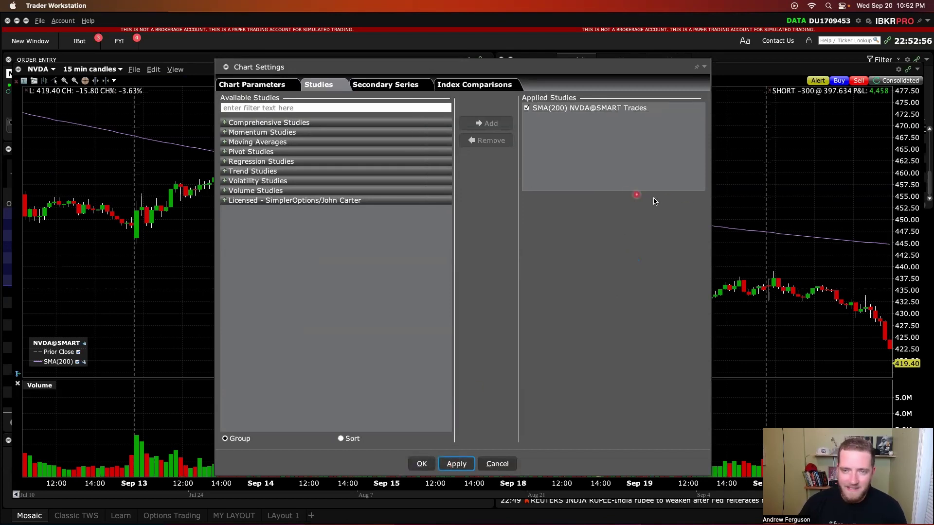
# Step: Select SMA(200) in Applied Studies and change its line colour to yellow, then apply
pyautogui.moveTo(522, 69); pyautogui.dragTo(530, 102)
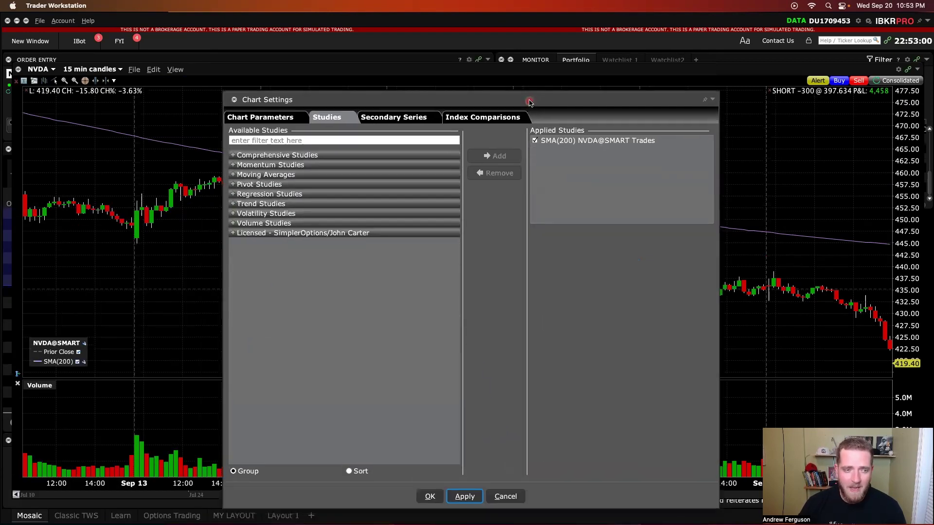
pyautogui.click(574, 141)
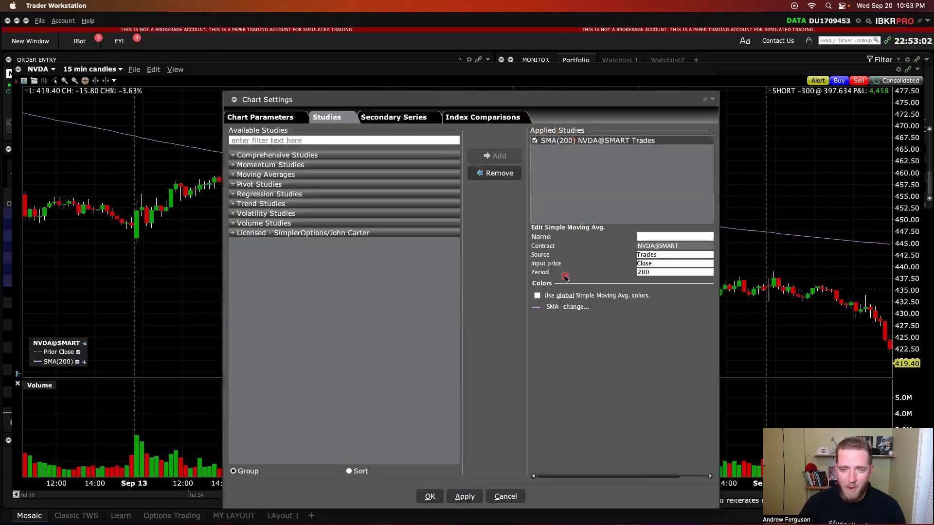
pyautogui.click(579, 309)
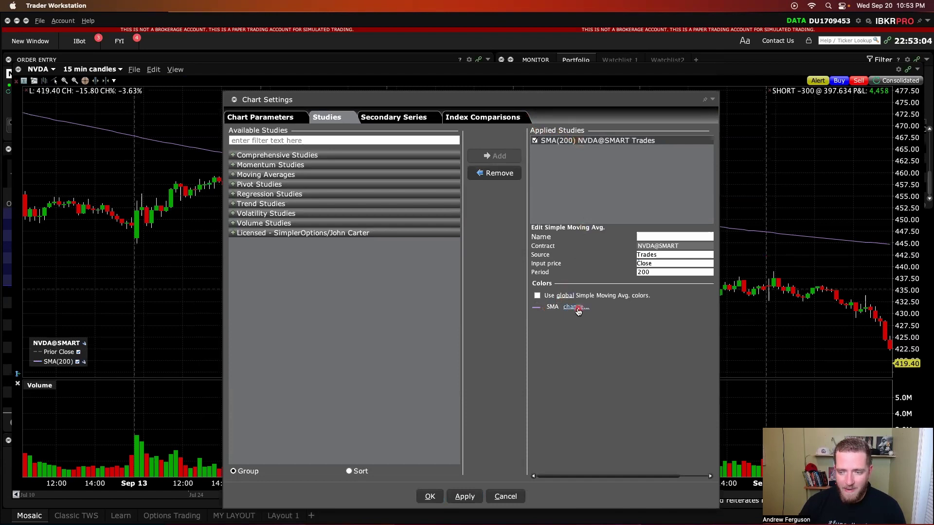
pyautogui.click(661, 384)
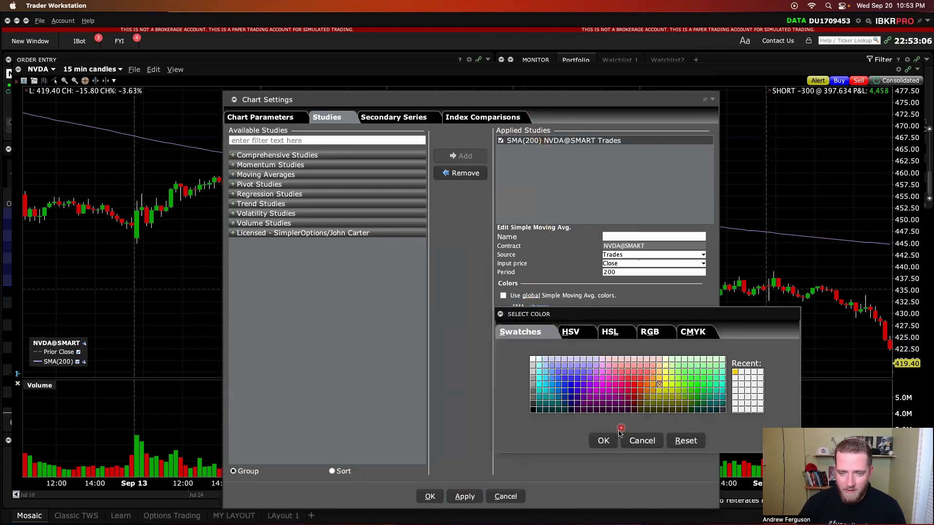
pyautogui.click(603, 441)
pyautogui.click(465, 496)
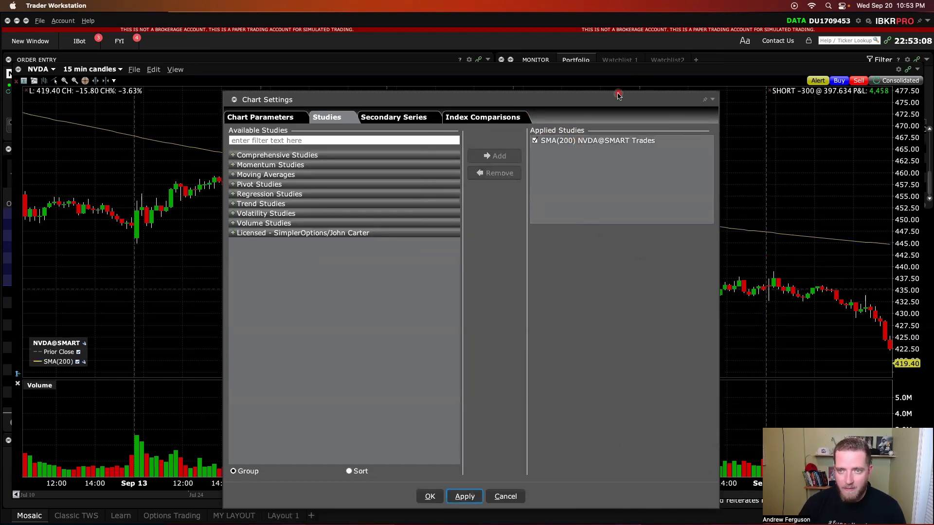
pyautogui.moveTo(610, 99); pyautogui.dragTo(566, 111)
pyautogui.moveTo(553, 77); pyautogui.dragTo(586, 82)
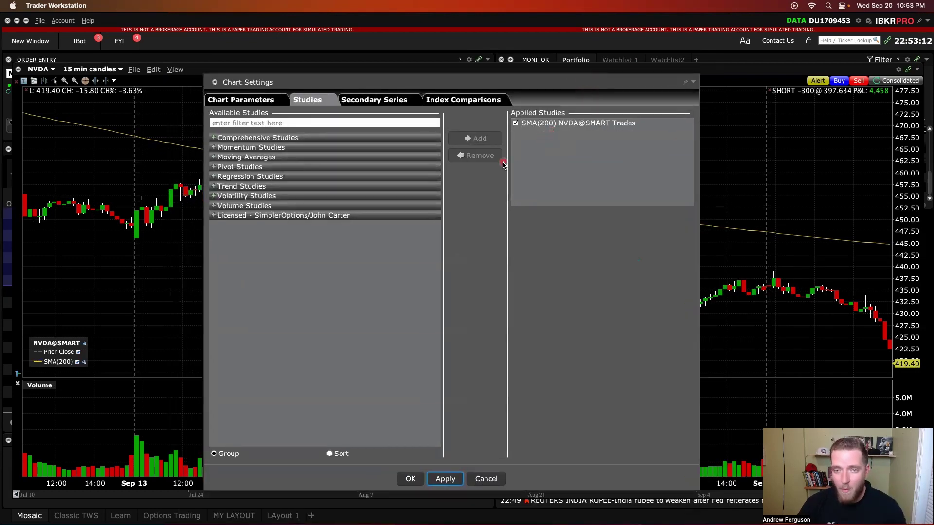
# Step: Add an Exponential Moving Avg. study with its period set to 50
pyautogui.click(213, 157)
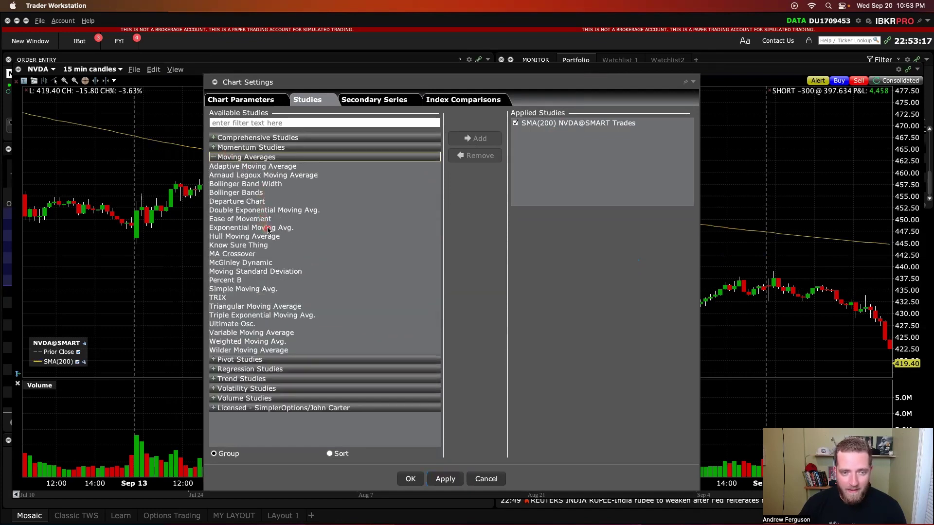
pyautogui.click(268, 229)
pyautogui.click(470, 140)
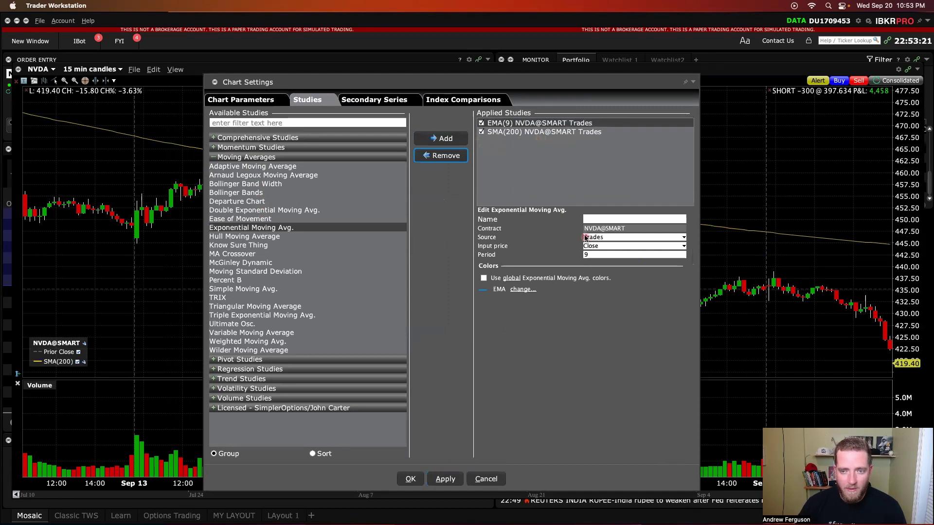
pyautogui.click(589, 254)
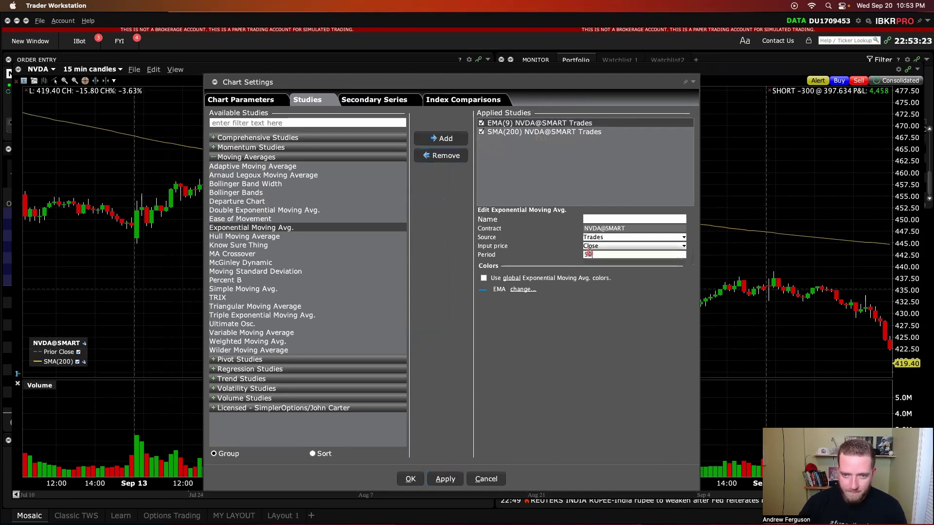
pyautogui.write('50')
# Step: Choose a colour for the EMA line and apply the EMA(50) settings
pyautogui.click(522, 290)
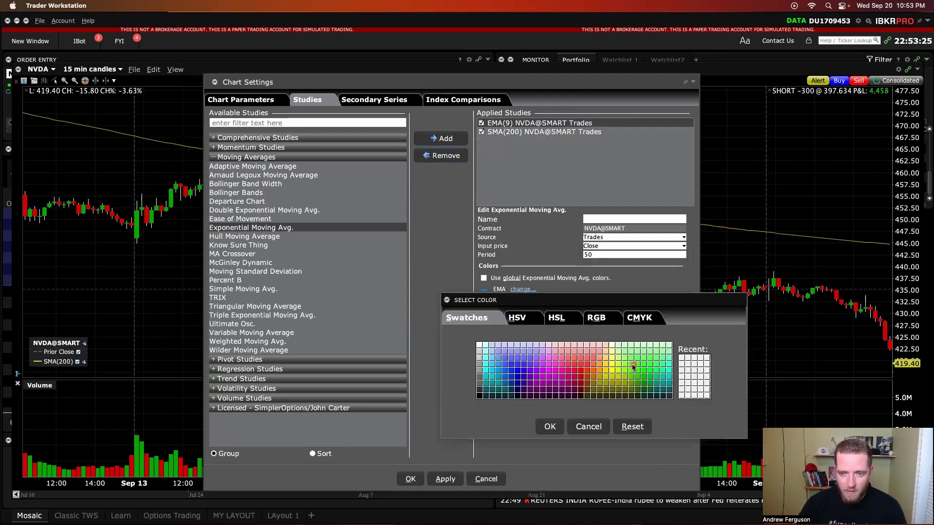
pyautogui.click(580, 427)
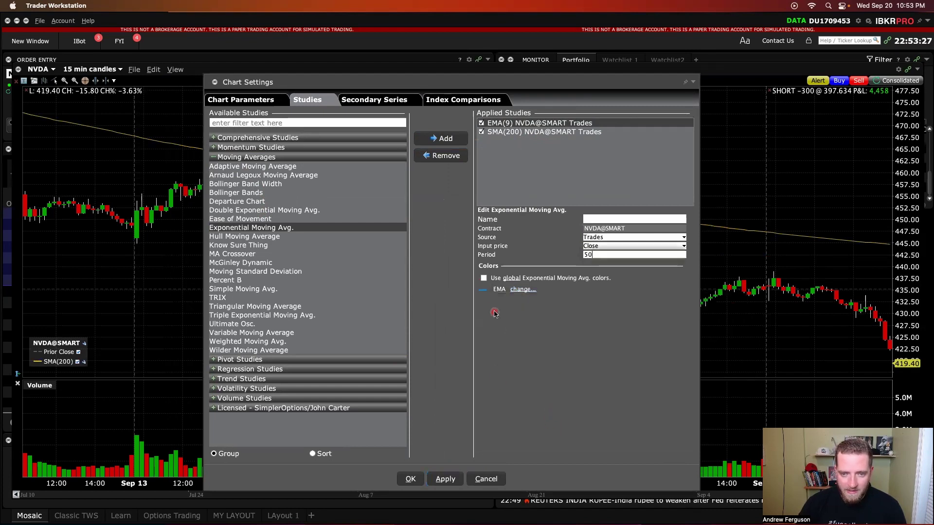
pyautogui.click(523, 289)
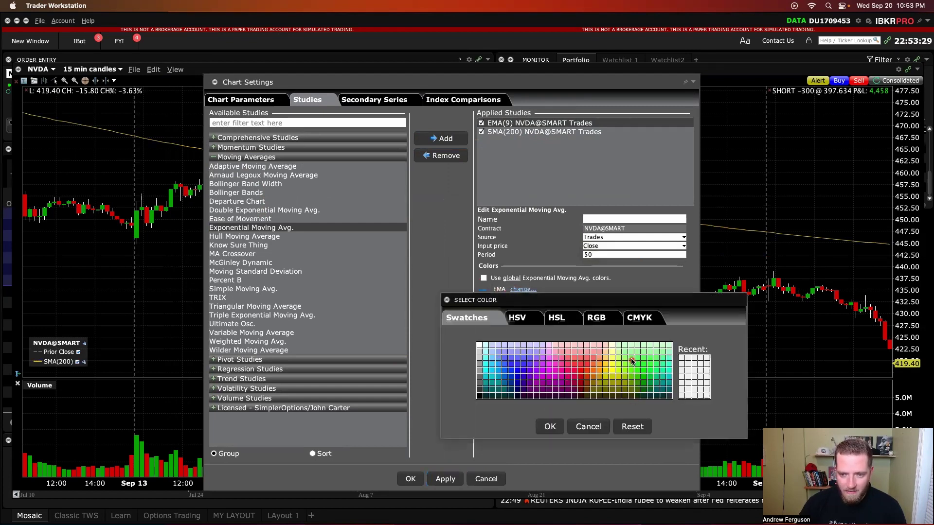
pyautogui.click(549, 426)
pyautogui.click(445, 479)
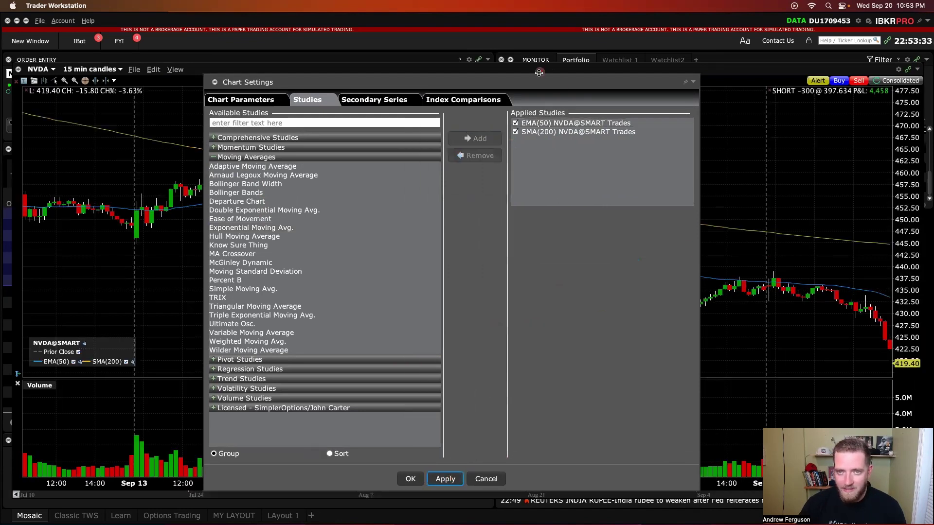
pyautogui.moveTo(539, 72); pyautogui.dragTo(514, 49)
# Step: Make the EMA(50) line green, apply it, and close Chart Settings
pyautogui.click(537, 99)
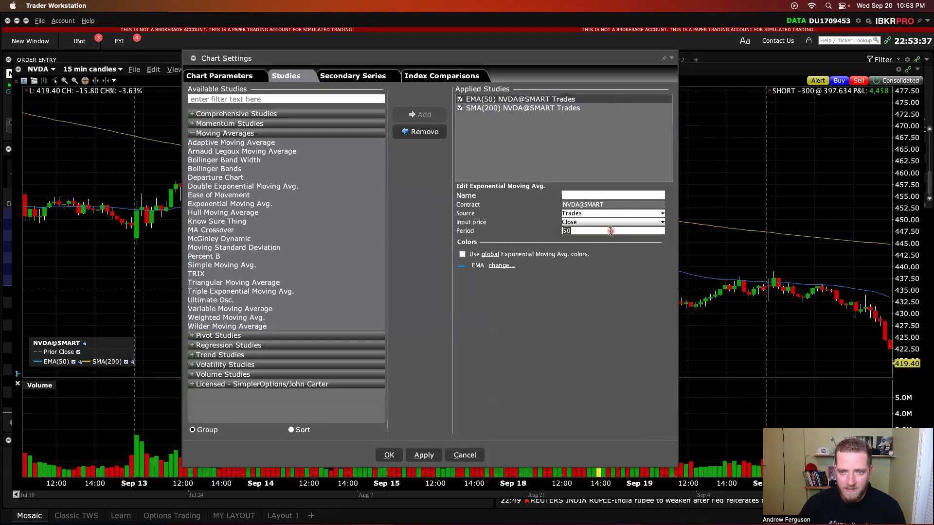
pyautogui.click(502, 266)
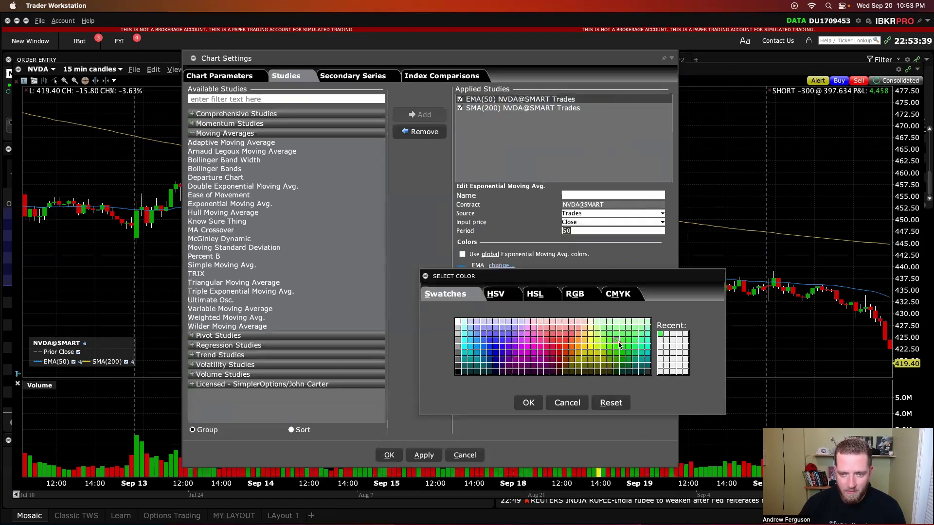
pyautogui.click(528, 403)
pyautogui.click(423, 455)
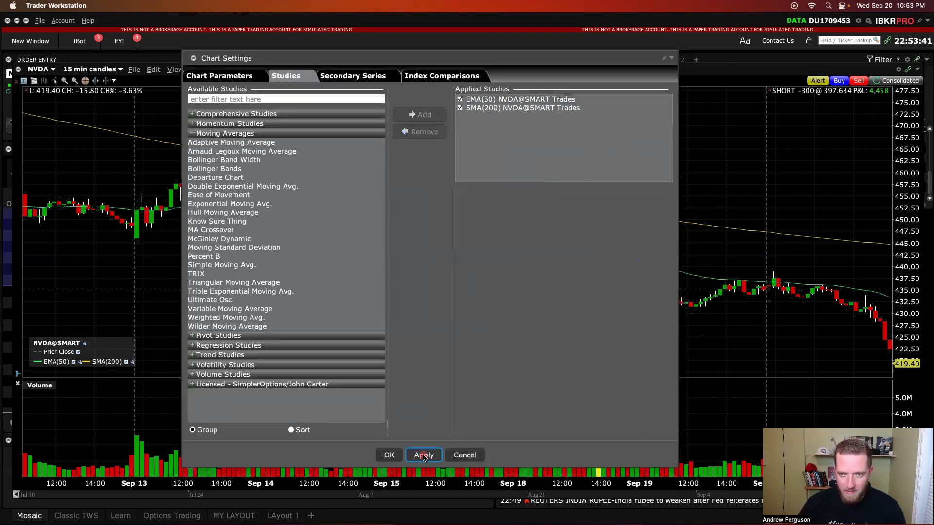
pyautogui.moveTo(556, 59); pyautogui.dragTo(501, 91)
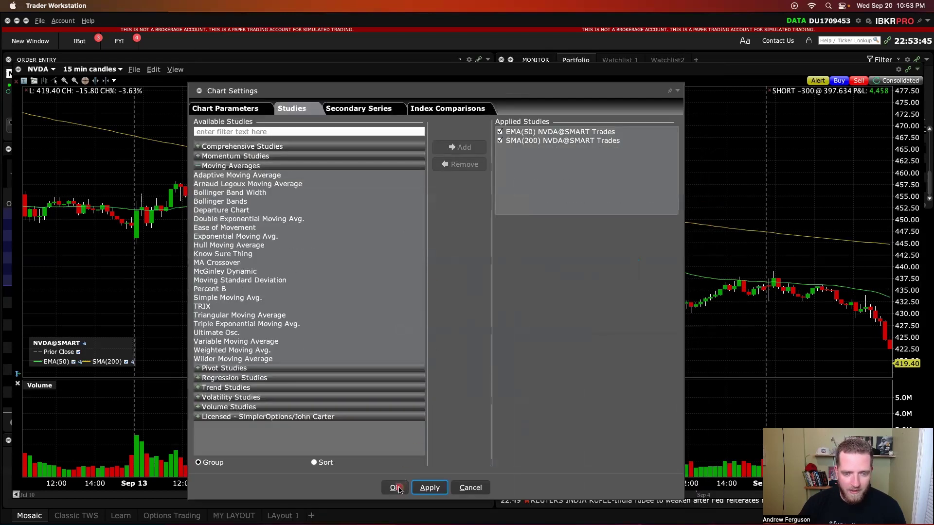
pyautogui.click(397, 487)
# Step: Add a 9-period Exponential Moving Avg. drawn in magenta and apply it to the chart
pyautogui.click(153, 69)
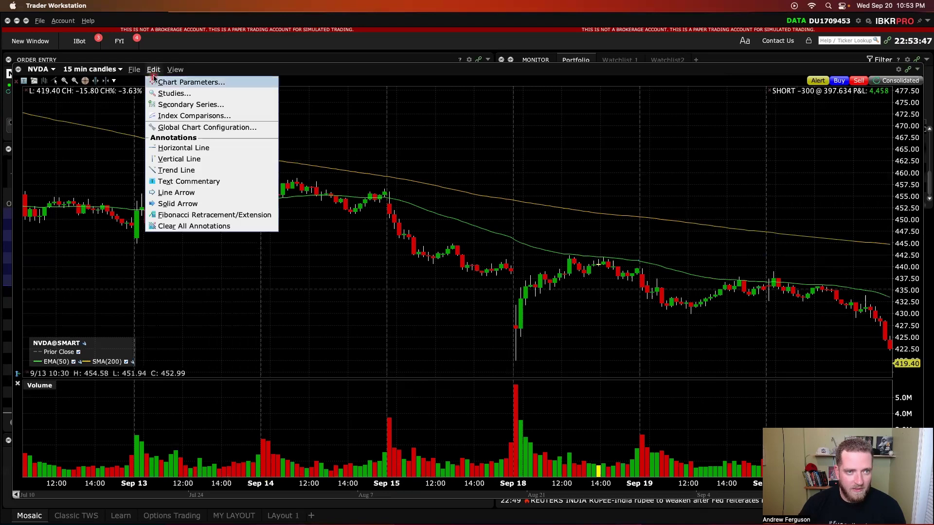
pyautogui.click(165, 93)
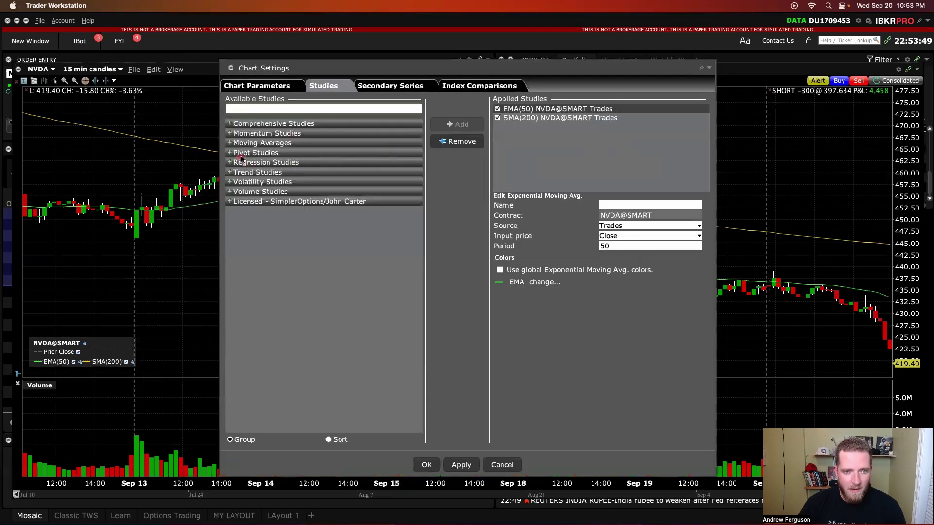
pyautogui.click(258, 143)
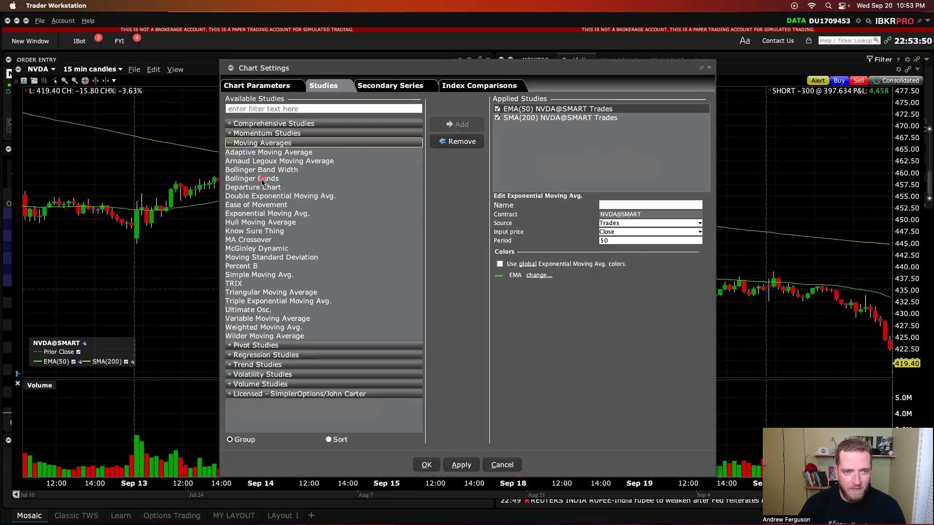
pyautogui.click(252, 214)
pyautogui.click(457, 124)
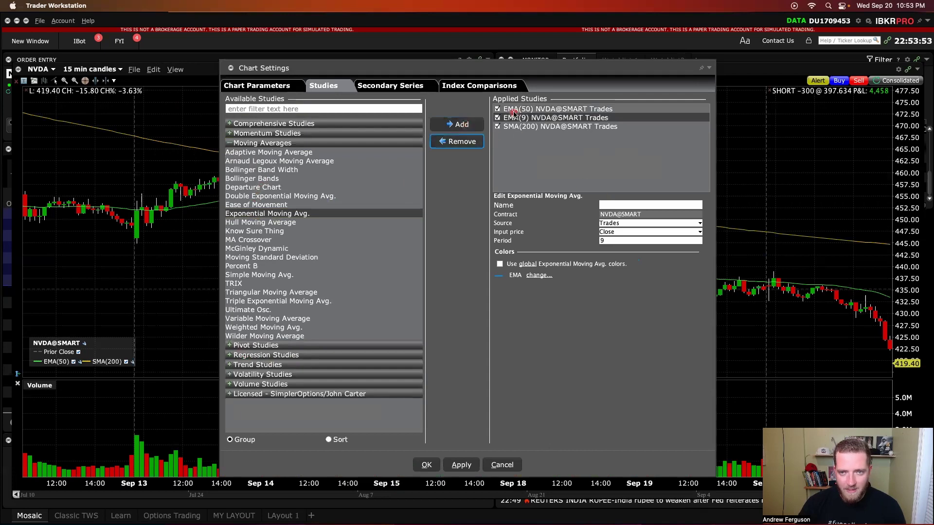
pyautogui.click(524, 279)
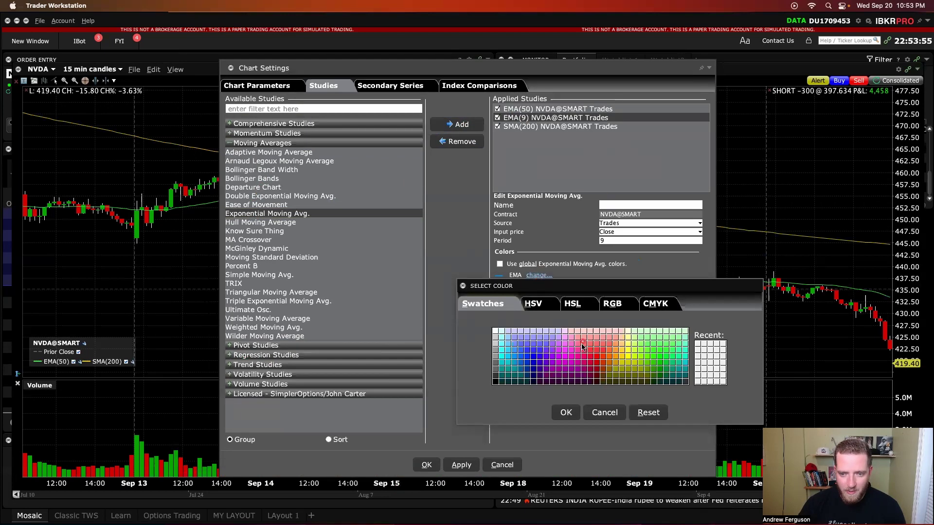
pyautogui.click(561, 362)
pyautogui.click(567, 413)
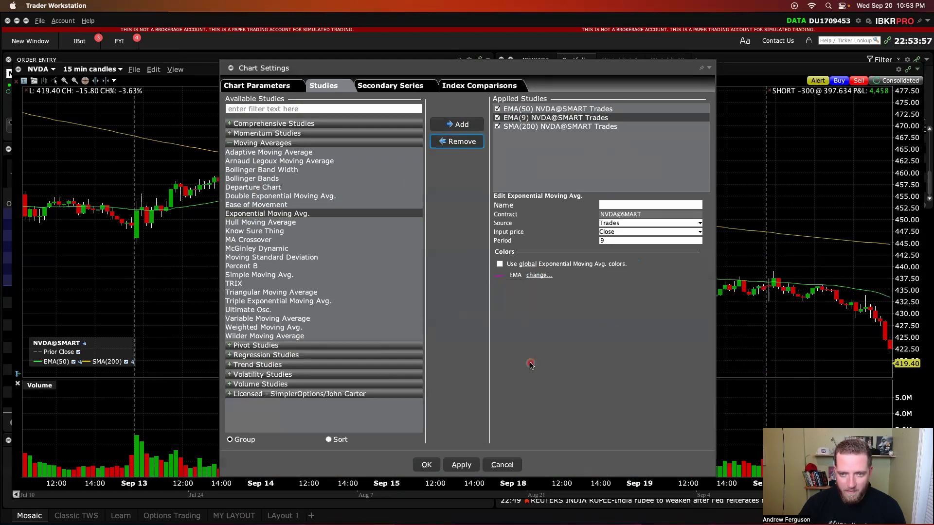
pyautogui.click(461, 465)
pyautogui.click(426, 465)
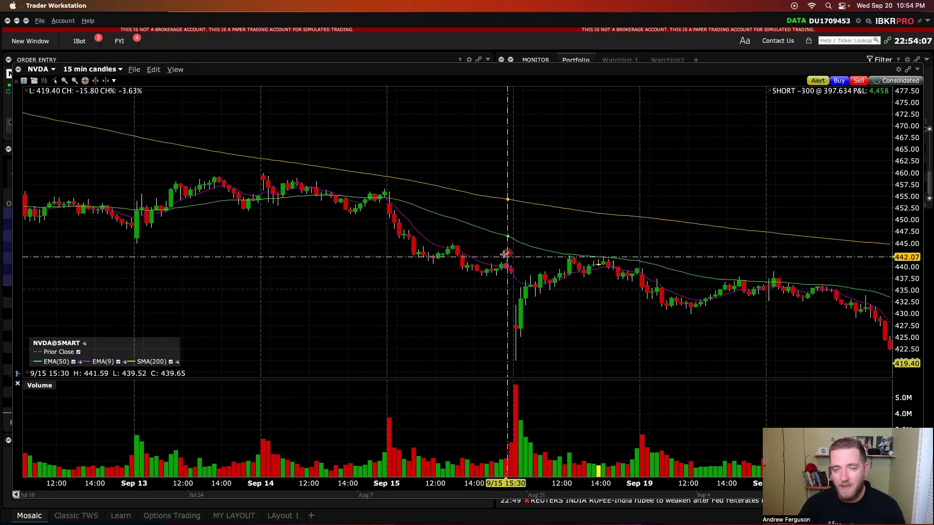
# Step: Switch the NVDA chart to daily candles and zoom in to about the past year
pyautogui.click(92, 71)
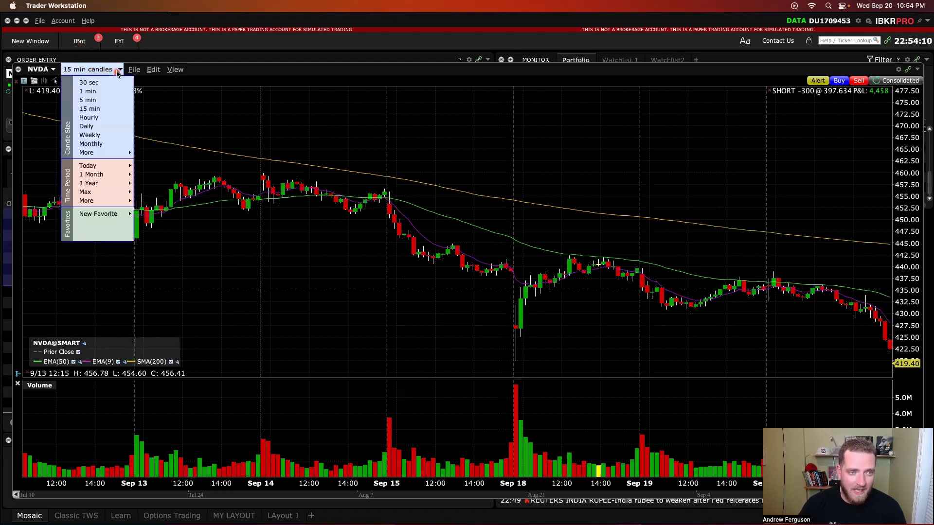
pyautogui.click(103, 100)
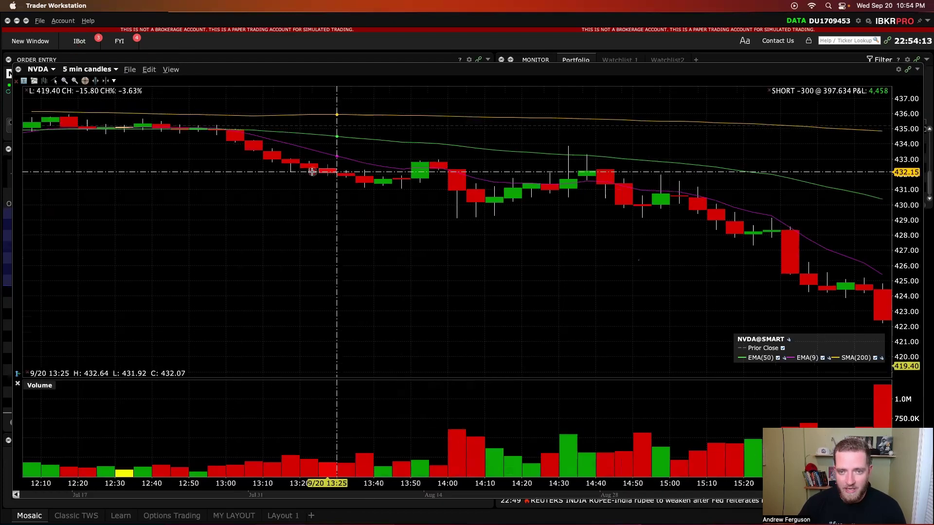
pyautogui.click(110, 100)
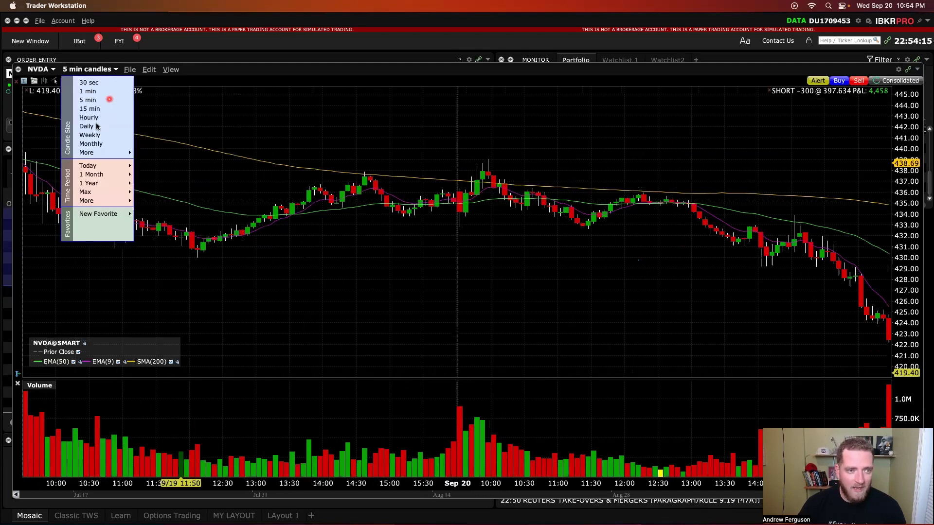
pyautogui.click(95, 126)
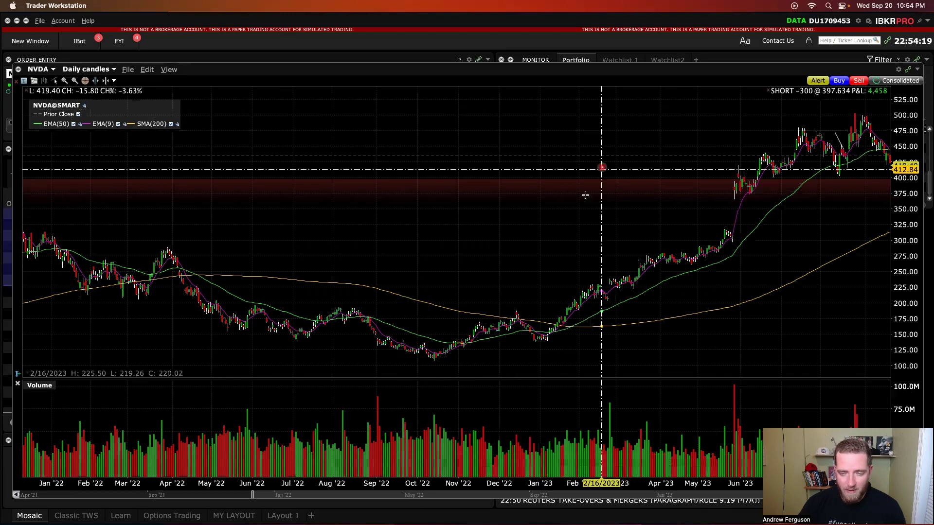
pyautogui.scroll(5, 597, 219)
pyautogui.scroll(3, 597, 219)
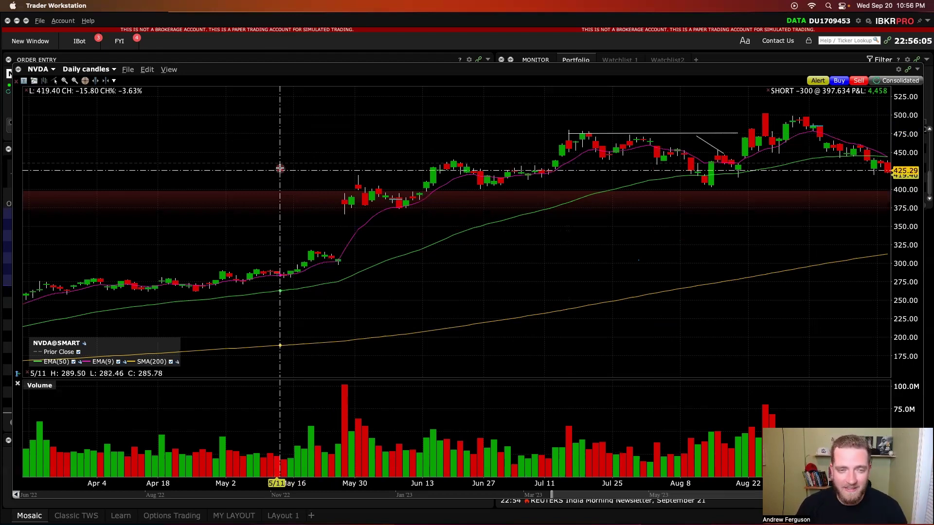
# Step: Remove the EMA(9) study from Applied Studies, apply, and close Chart Settings
pyautogui.click(147, 69)
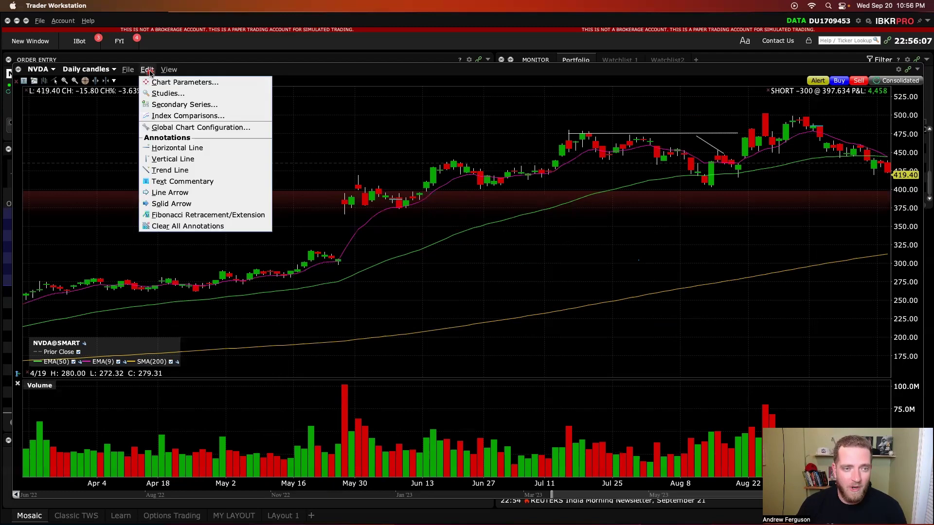
pyautogui.click(174, 94)
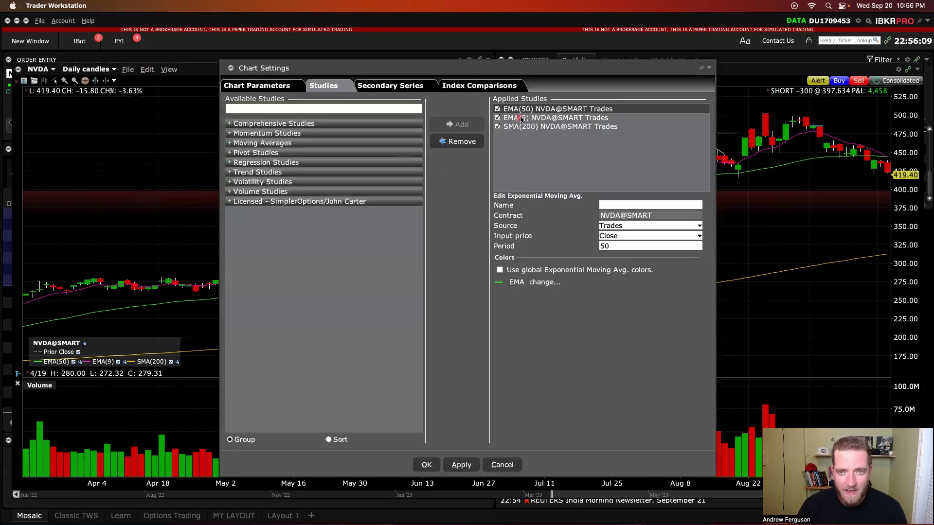
pyautogui.click(455, 142)
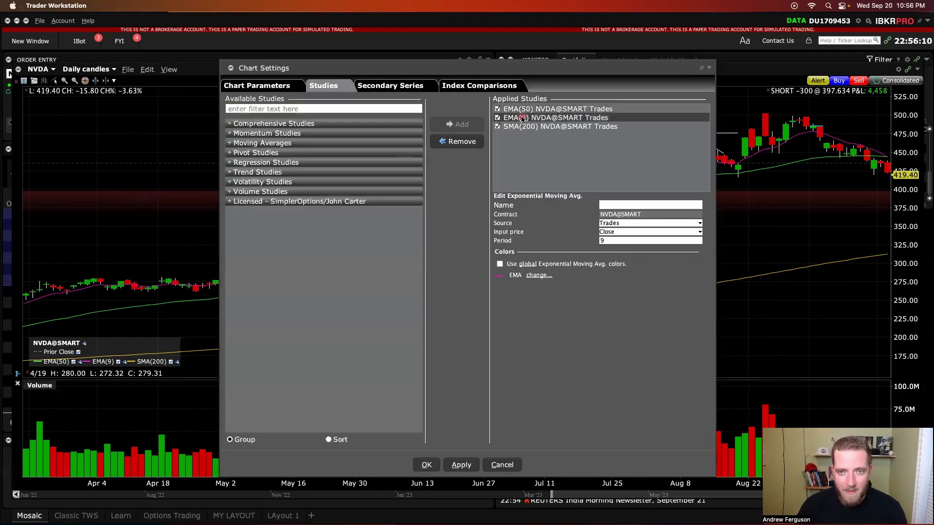
pyautogui.click(460, 464)
pyautogui.click(426, 465)
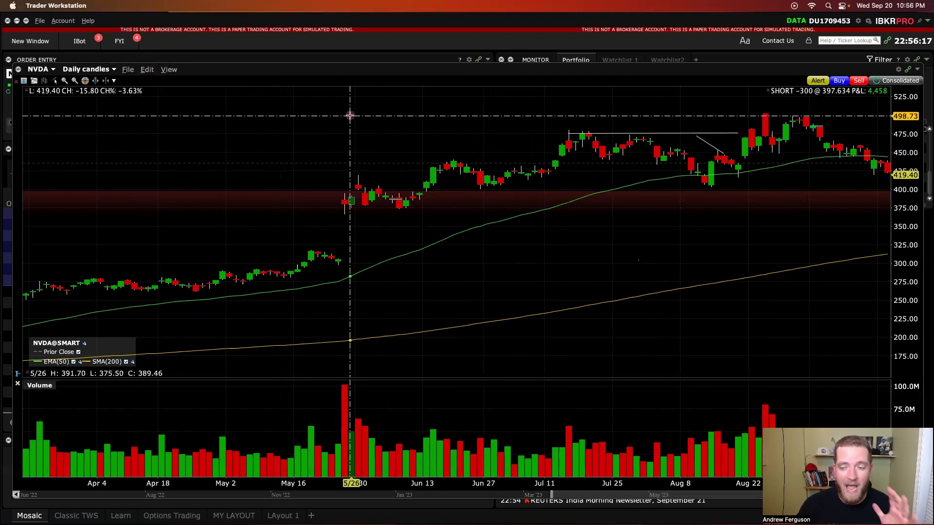
# Step: Add an Exponential Moving Avg. from the chart's right-click menu, then open the EMA(50) settings
pyautogui.rightClick(278, 146)
pyautogui.moveTo(316, 336)
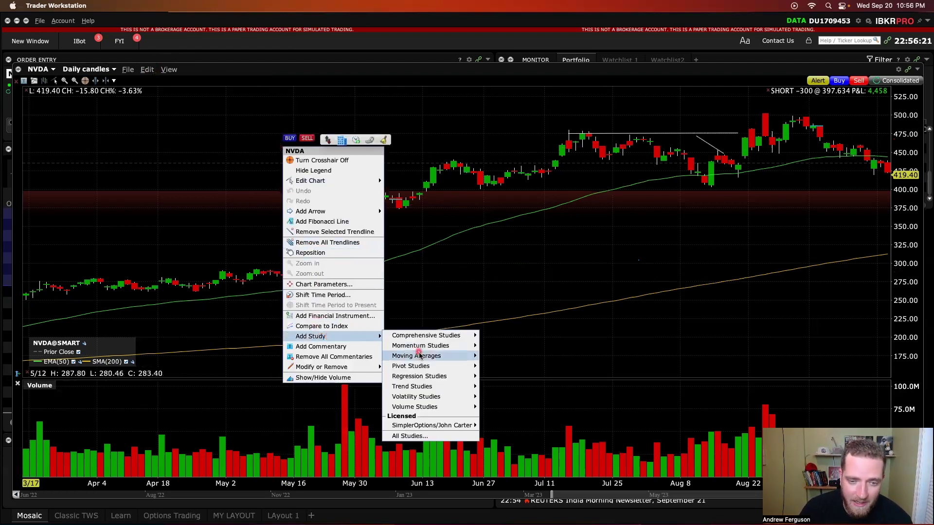
pyautogui.moveTo(422, 358)
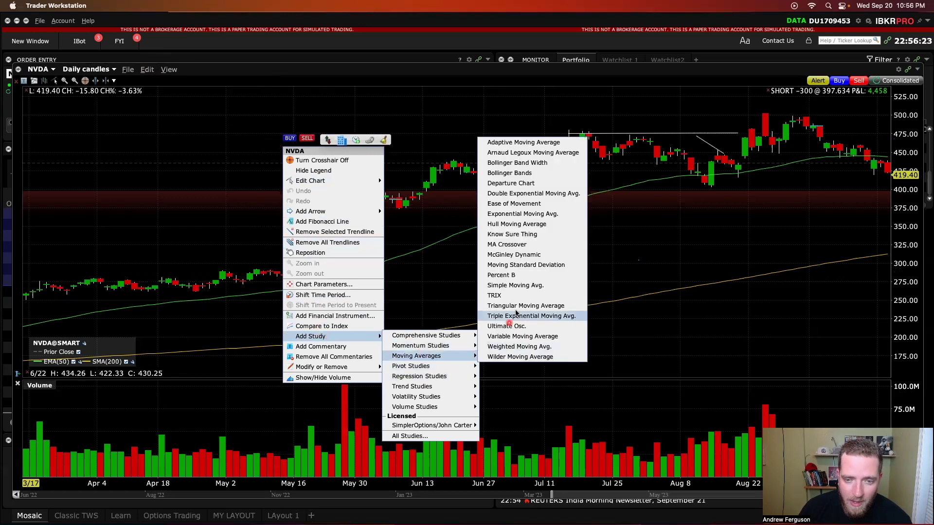
pyautogui.click(519, 214)
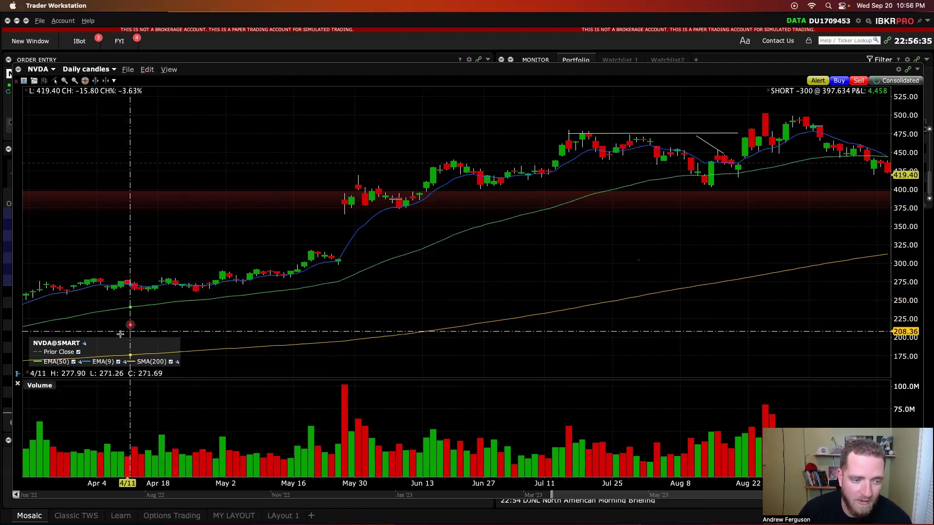
pyautogui.click(81, 362)
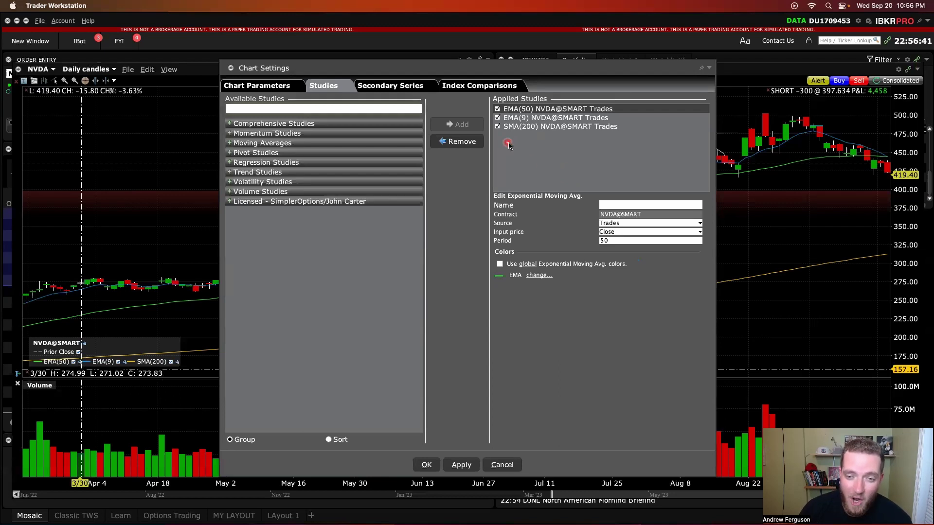
# Step: Hide the EMA(9) line, close Chart Settings, then toggle EMA(9) and SMA(200) off in the legend
pyautogui.click(461, 464)
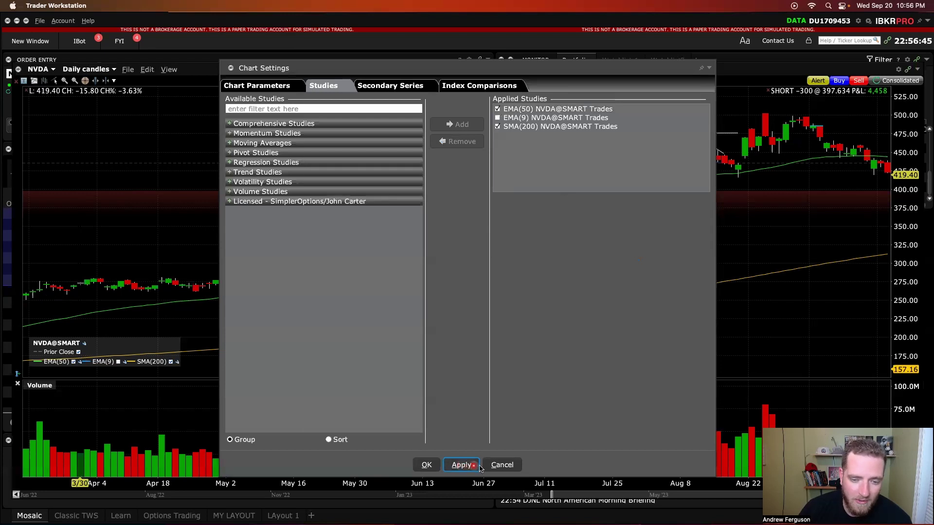
pyautogui.click(426, 464)
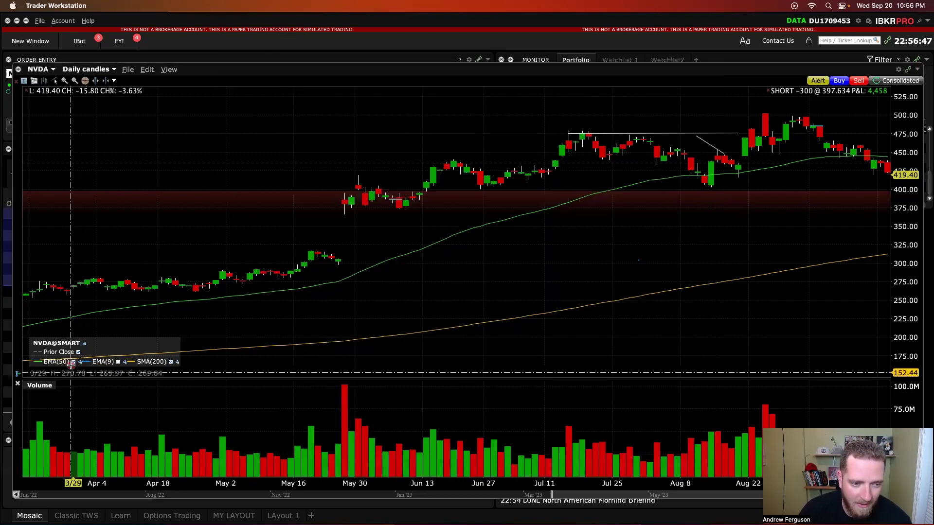
pyautogui.click(117, 363)
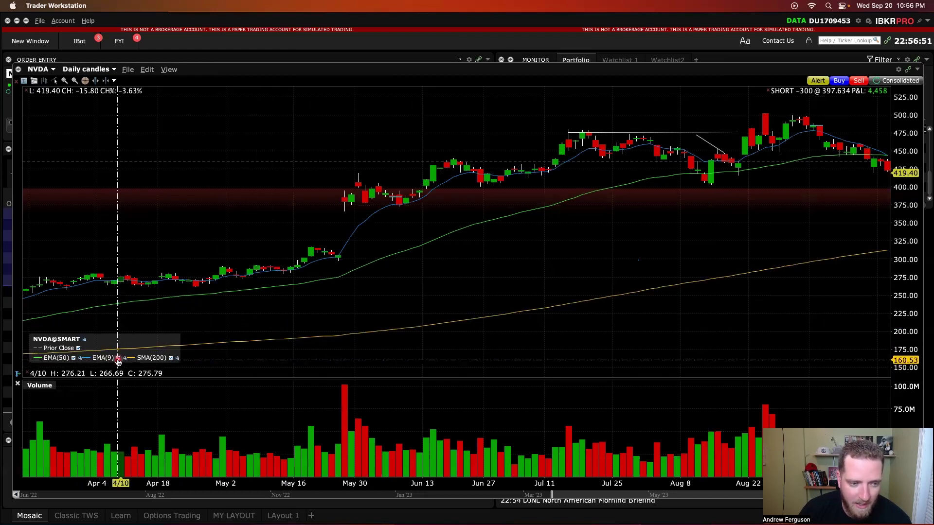
pyautogui.click(118, 359)
pyautogui.click(171, 358)
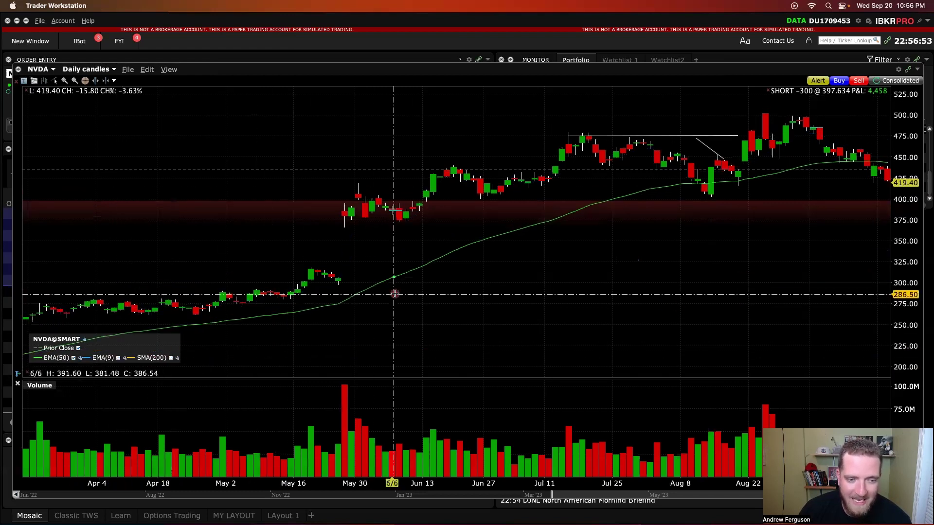